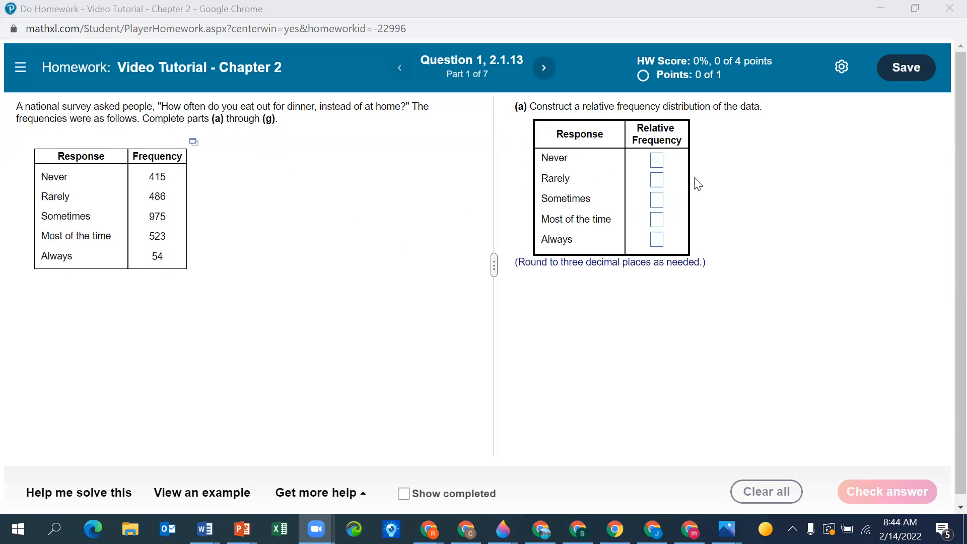
Open the survey's response and frequency table in StatCrunch and move its window clear of the original table.
double_click(587, 110)
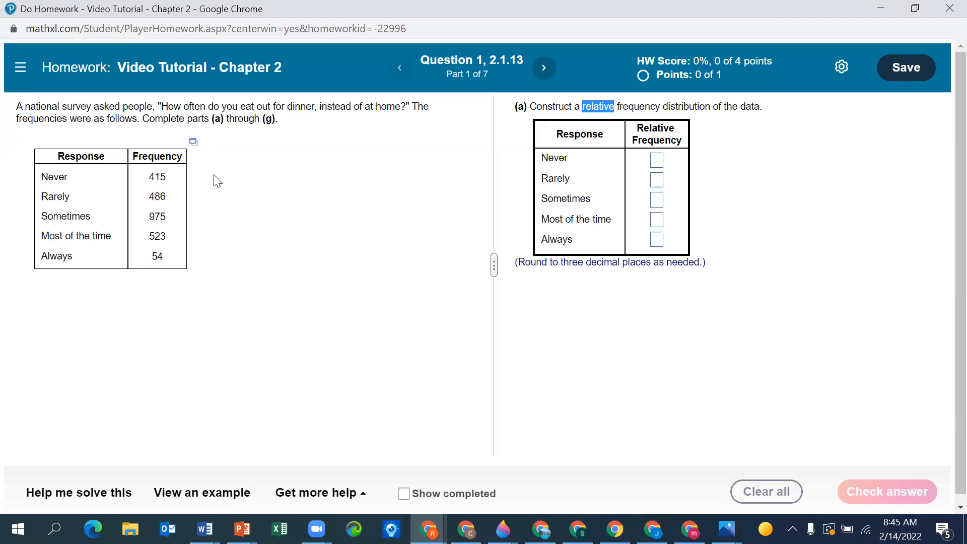
click(193, 142)
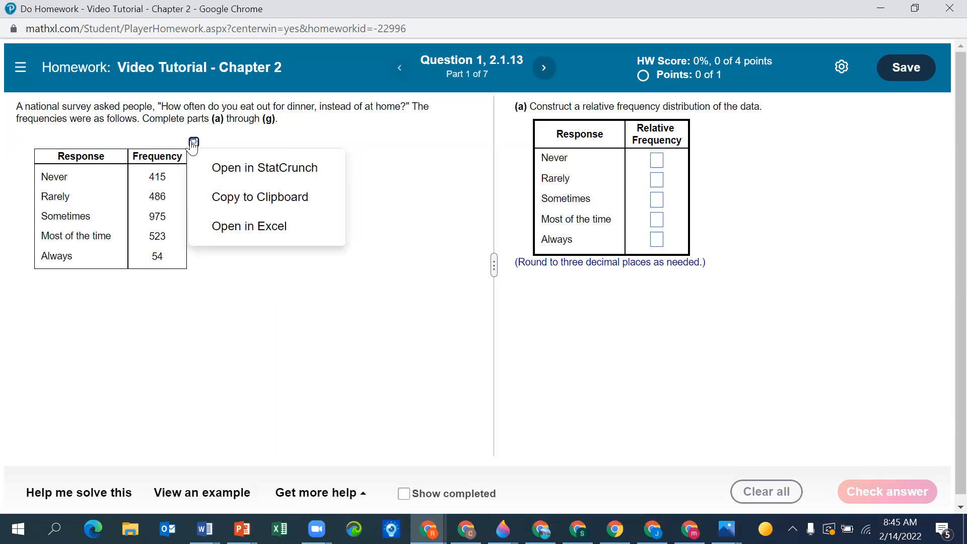
click(223, 168)
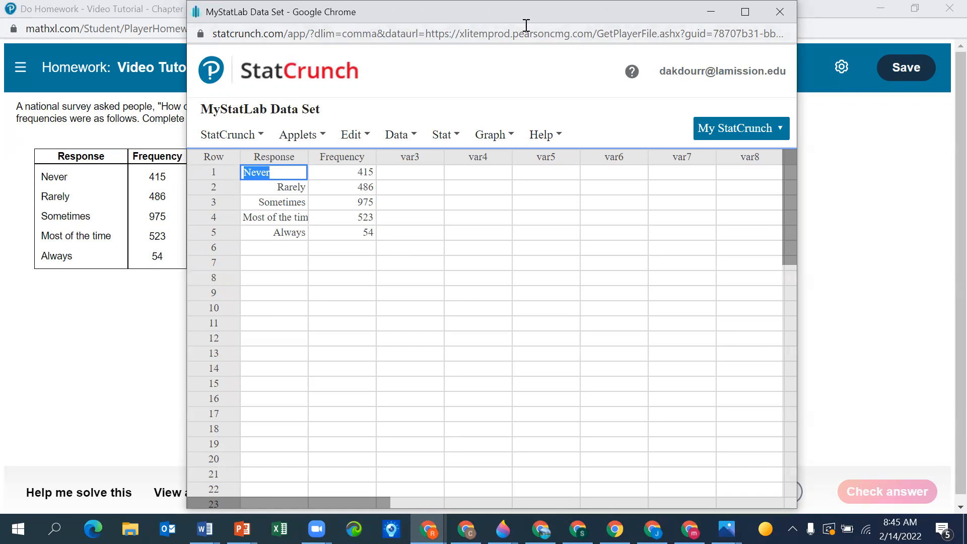
drag(475, 18, 527, 18)
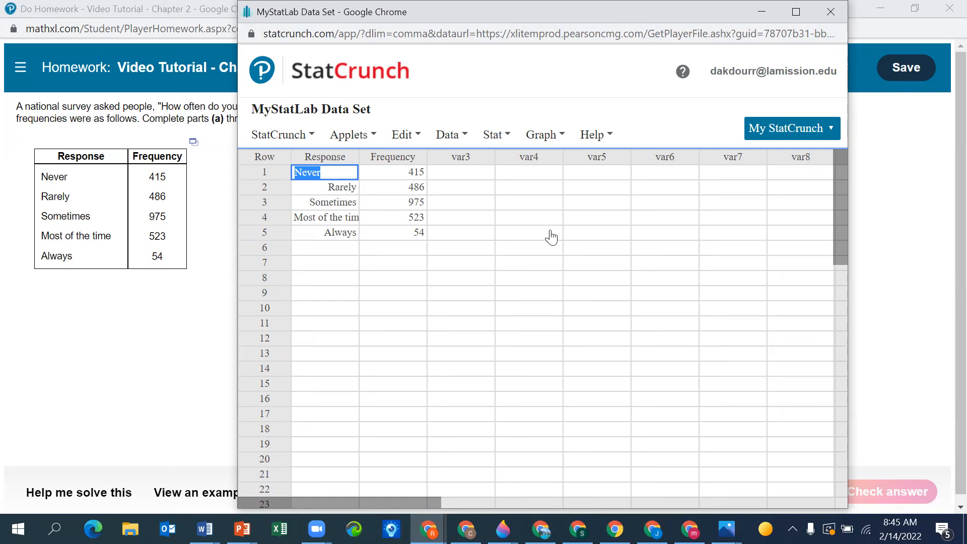
click(558, 256)
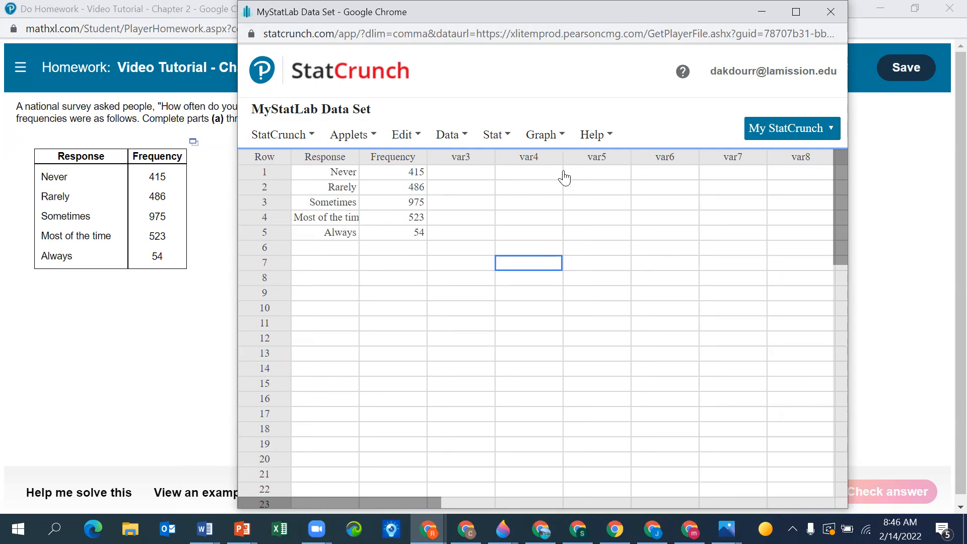
Start a bar plot from summary data and choose Response as the categories variable.
click(549, 137)
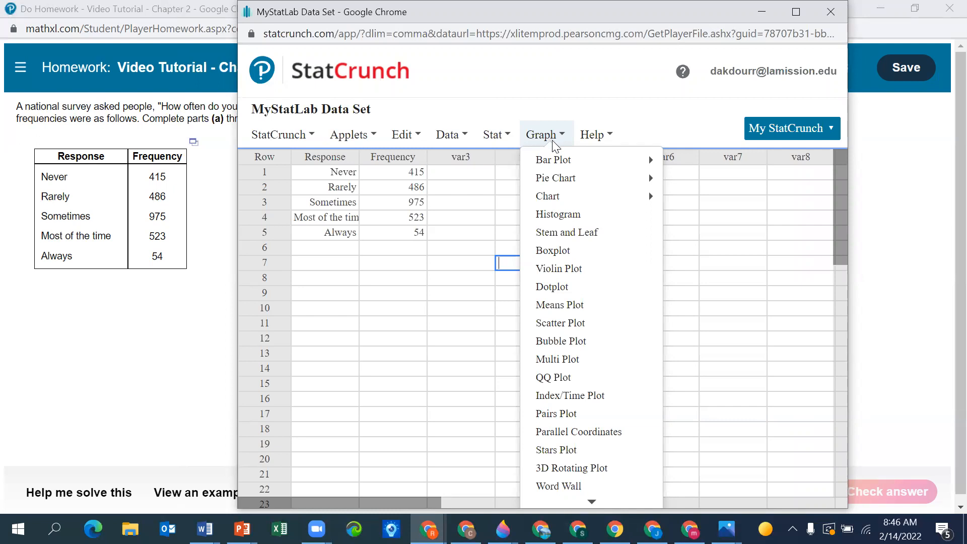
mouse_move(558, 163)
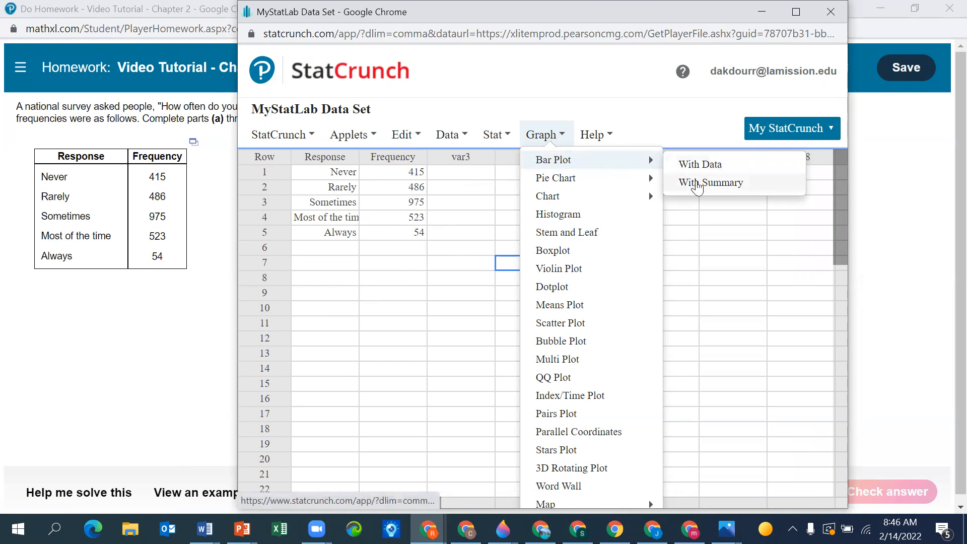
click(697, 185)
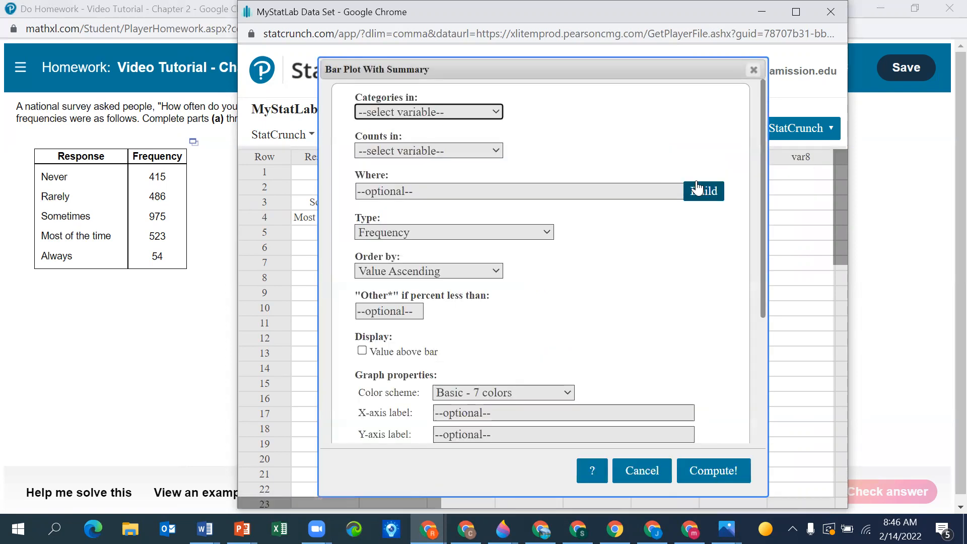
drag(656, 69, 744, 39)
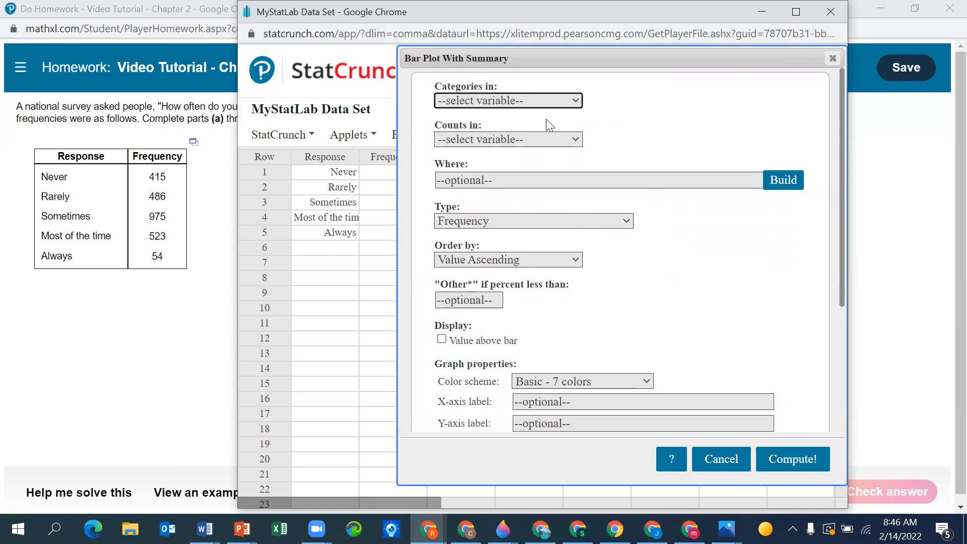
click(558, 101)
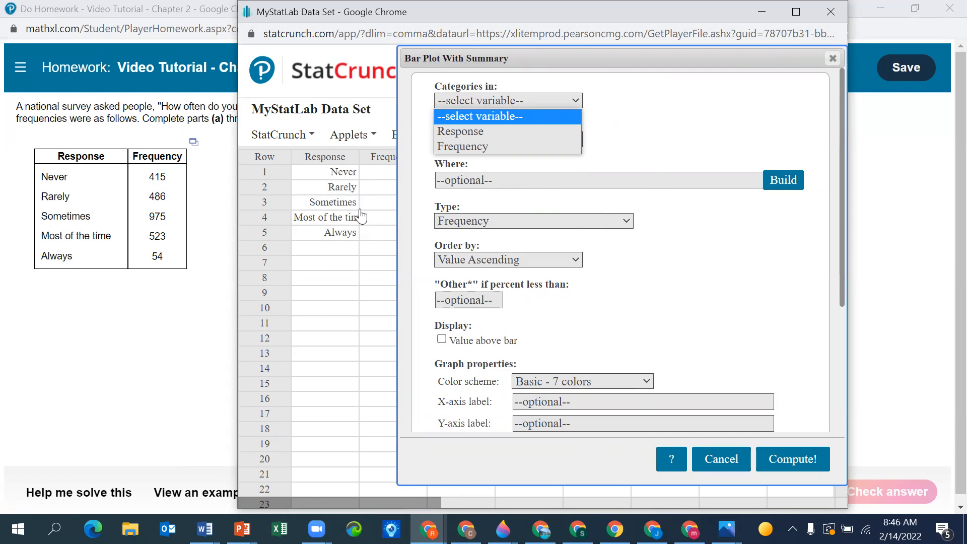
click(460, 133)
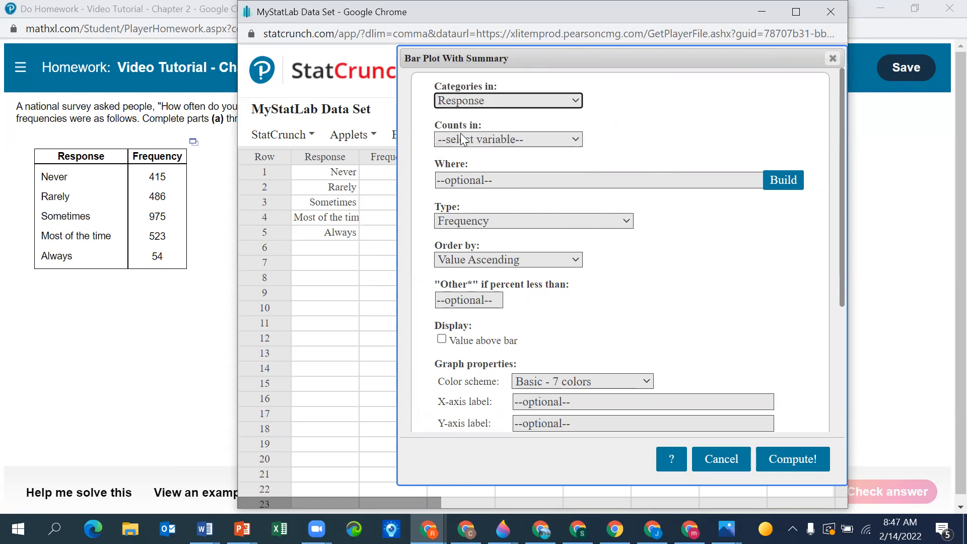
Maximize the StatCrunch window and move the bar plot dialog so the Response and Frequency columns are uncovered.
drag(578, 56, 611, 175)
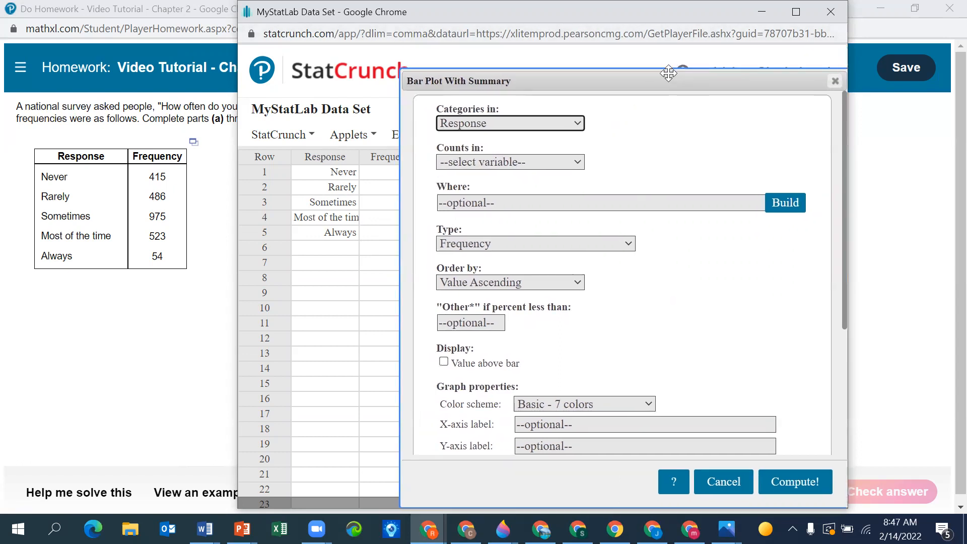
click(795, 12)
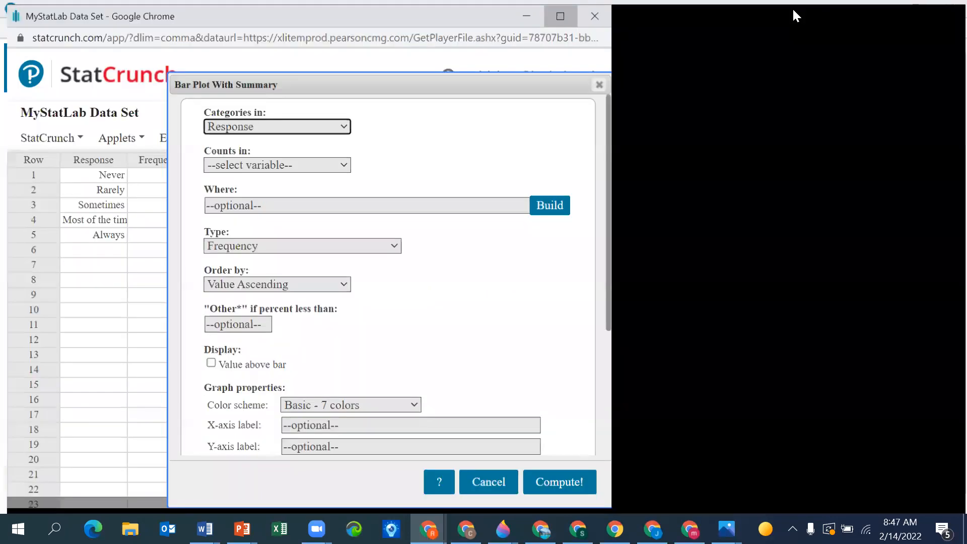
drag(456, 63, 588, 52)
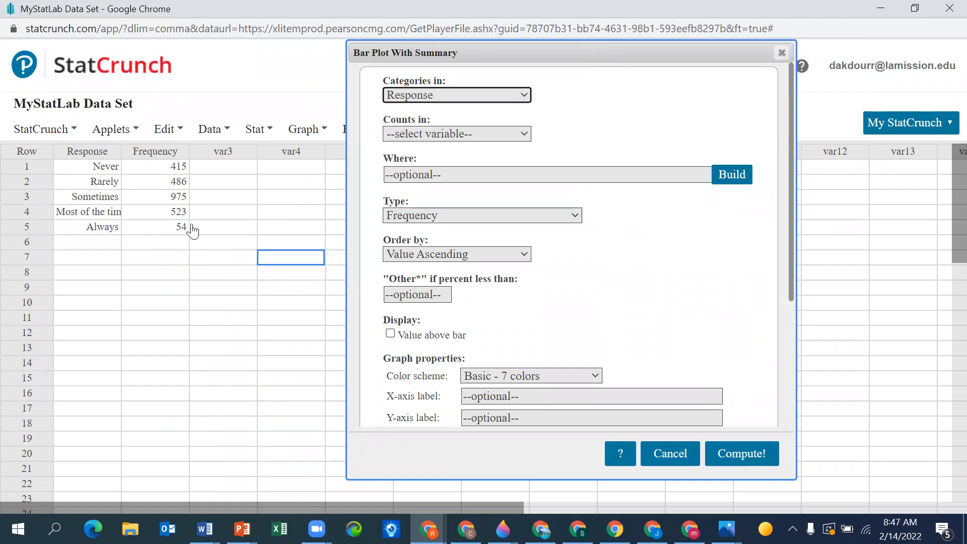
Use Frequency for the counts, set the plot type to Relative Frequency, and compute the bar plot.
click(476, 134)
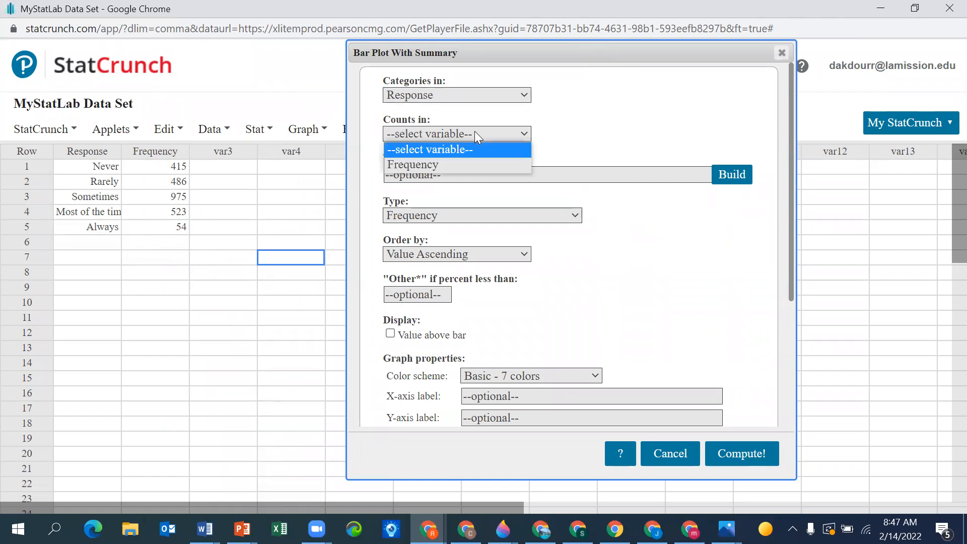
click(452, 166)
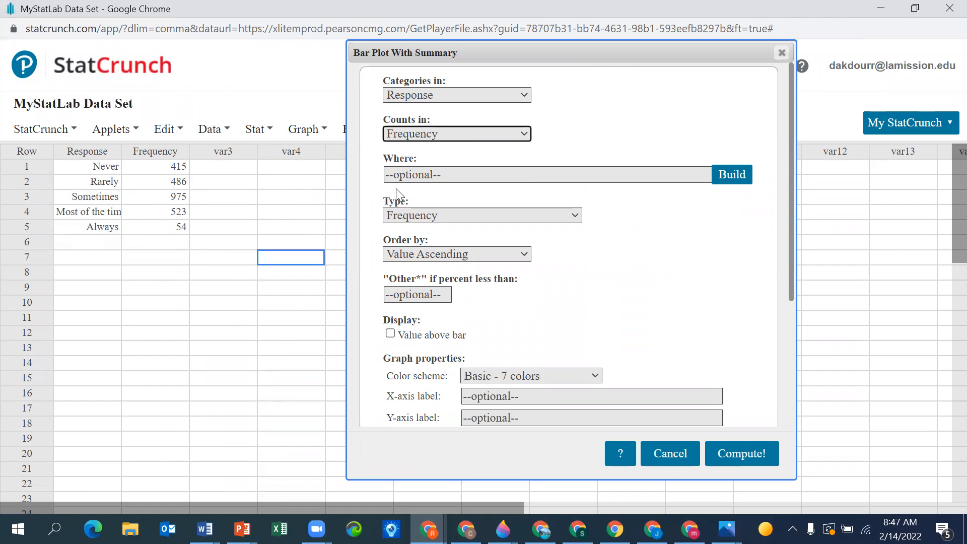
click(575, 217)
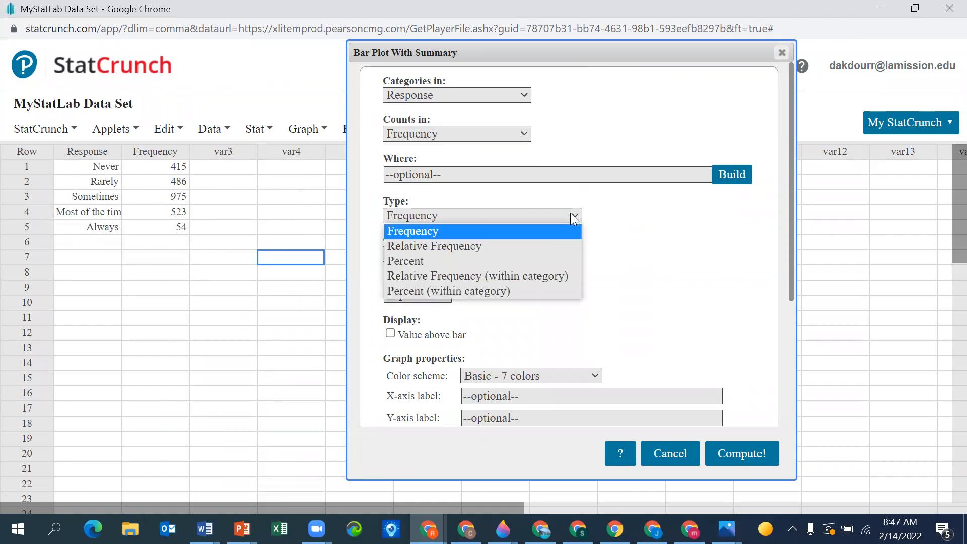
click(460, 247)
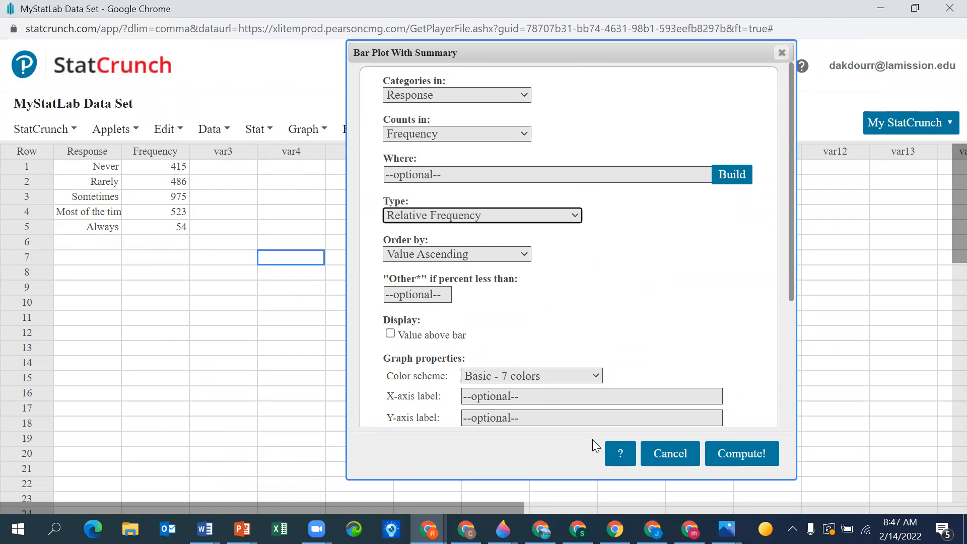
click(743, 454)
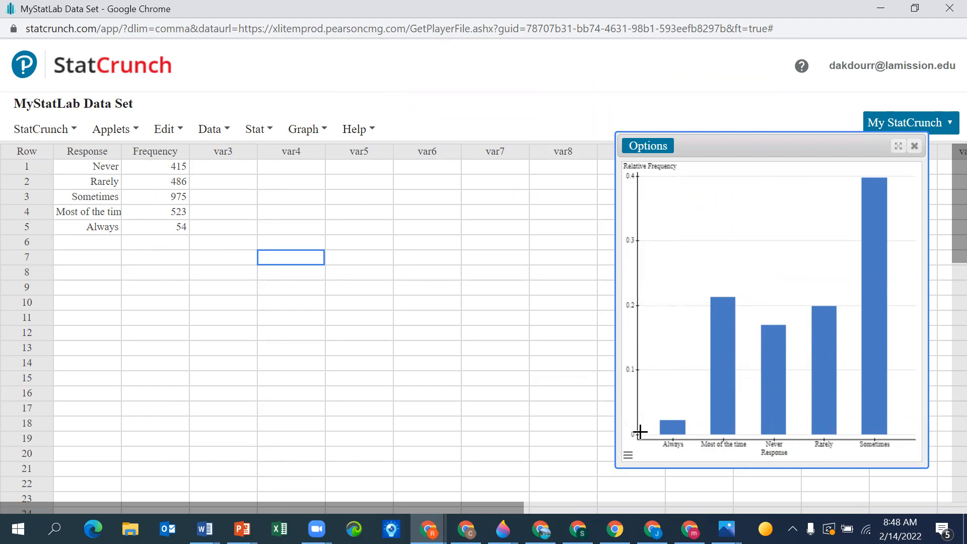
Edit the bar plot to display the value above each bar and recompute it.
scroll(646, 328, up, 3)
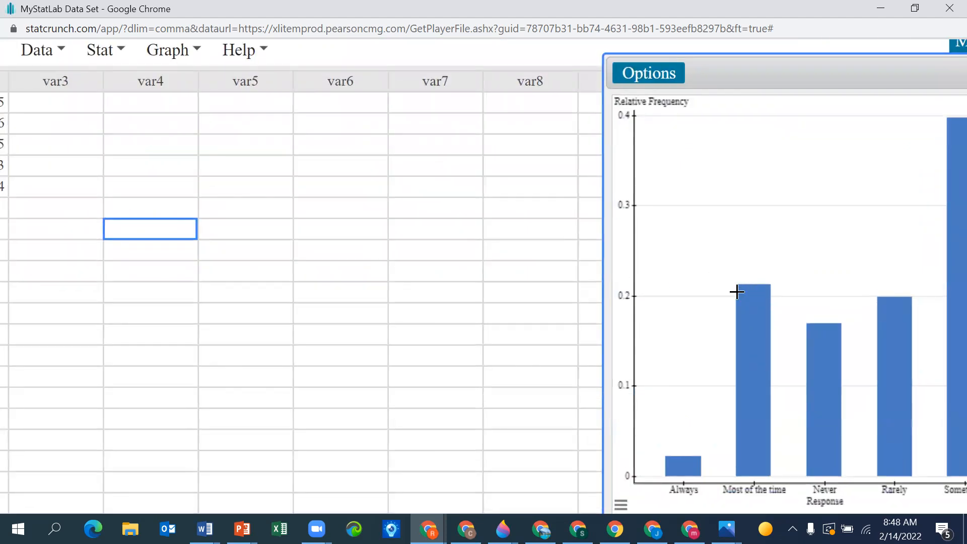
scroll(728, 350, down, 3)
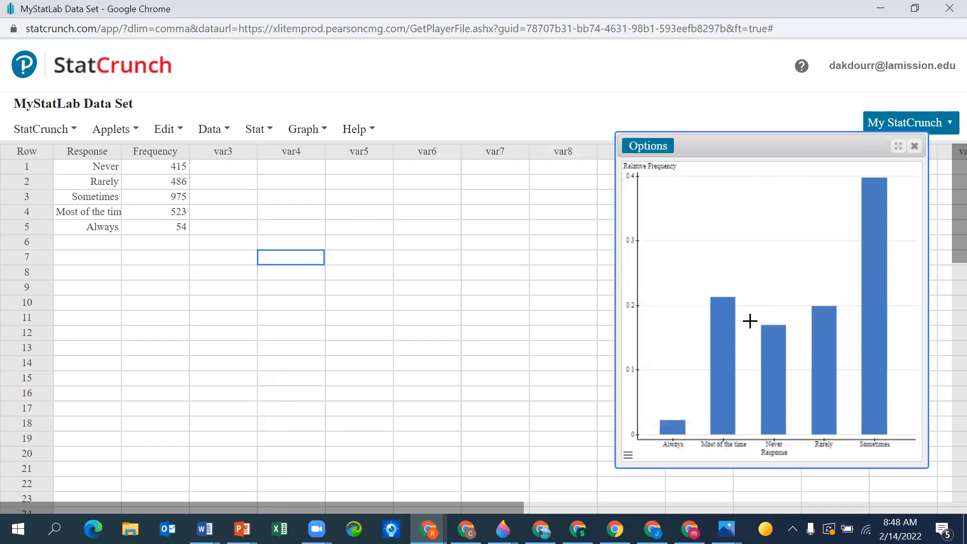
click(650, 151)
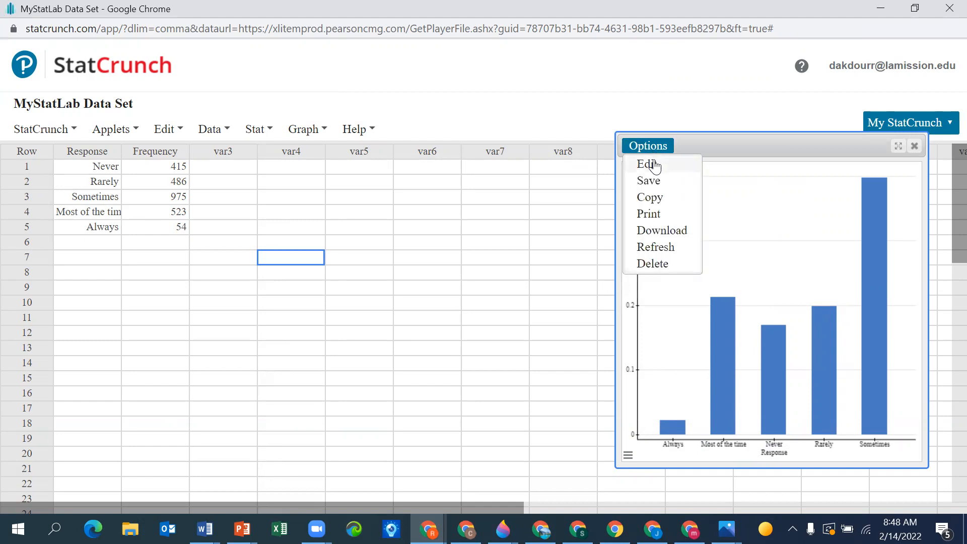
click(653, 165)
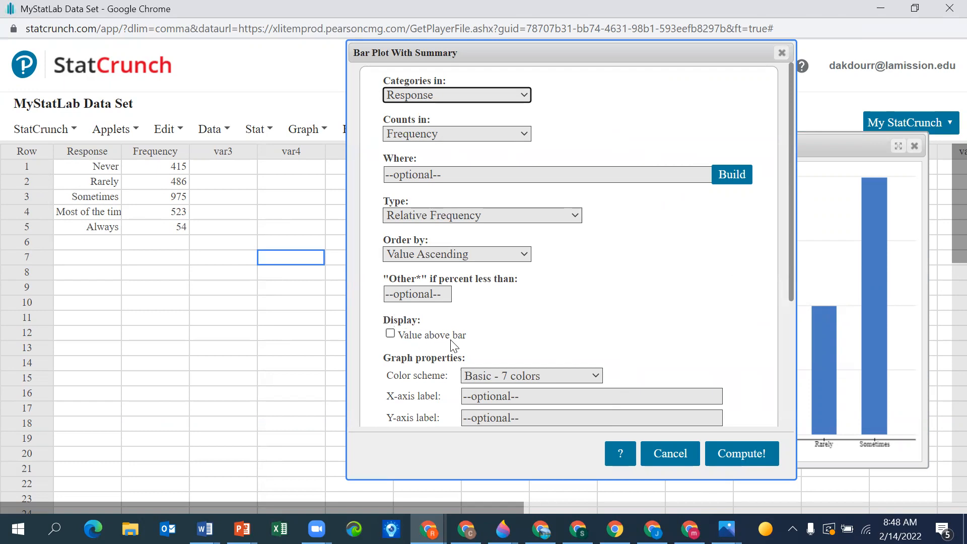
click(391, 335)
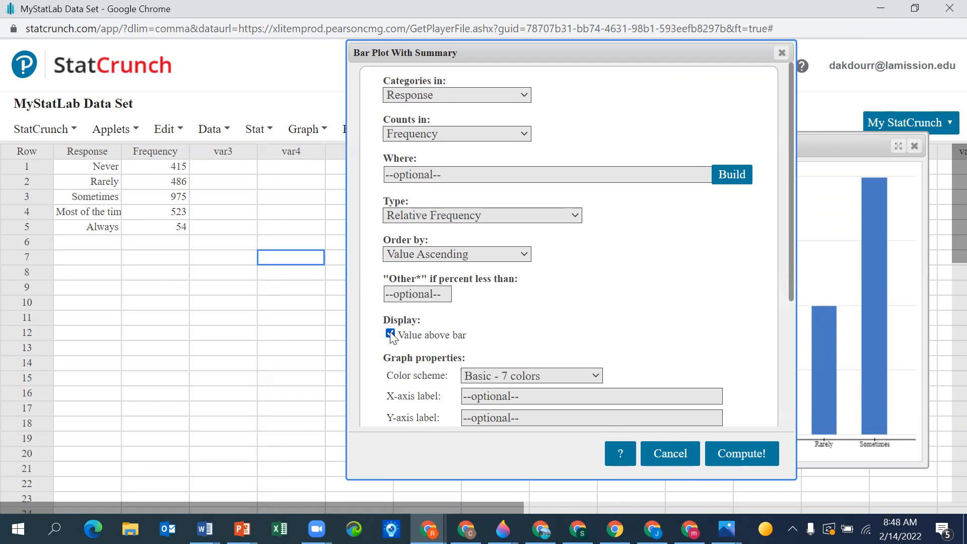
click(756, 455)
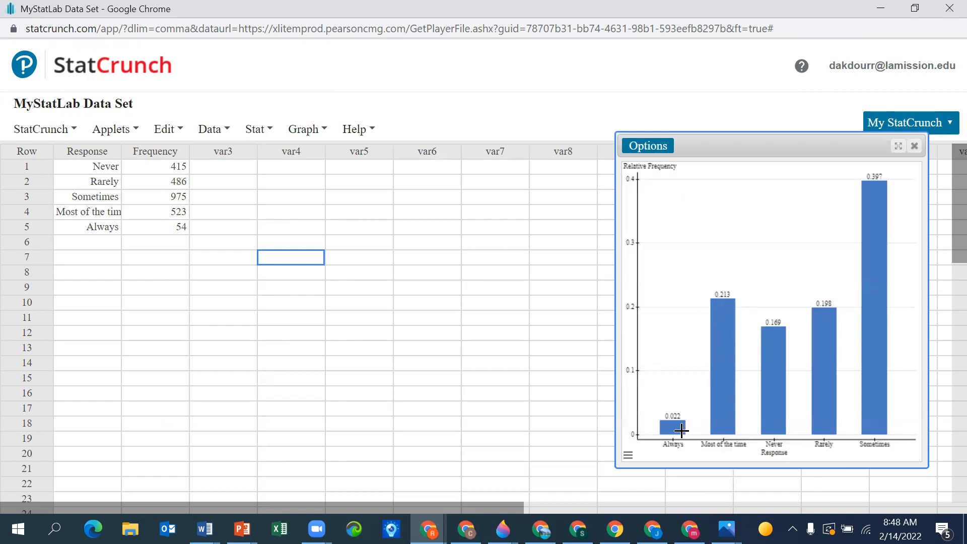
Restore the StatCrunch window to its smaller size and place it with the bar plot beside the homework's relative frequency table.
scroll(676, 350, up, 5)
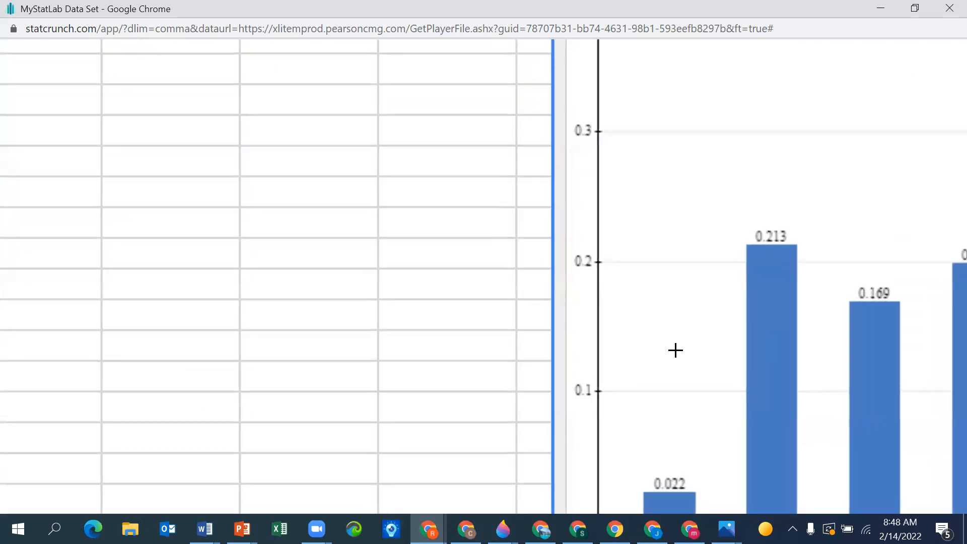
scroll(675, 350, down, 2)
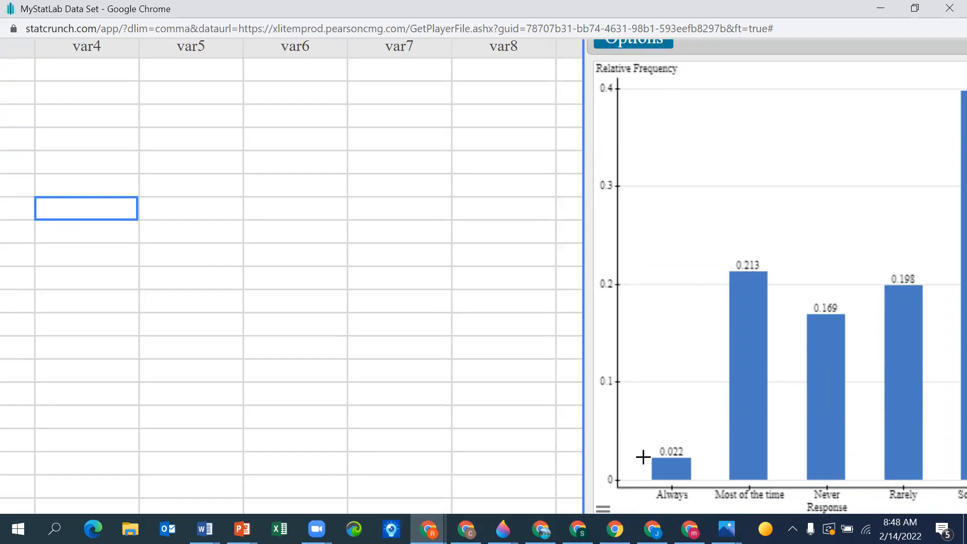
scroll(635, 331, down, 3)
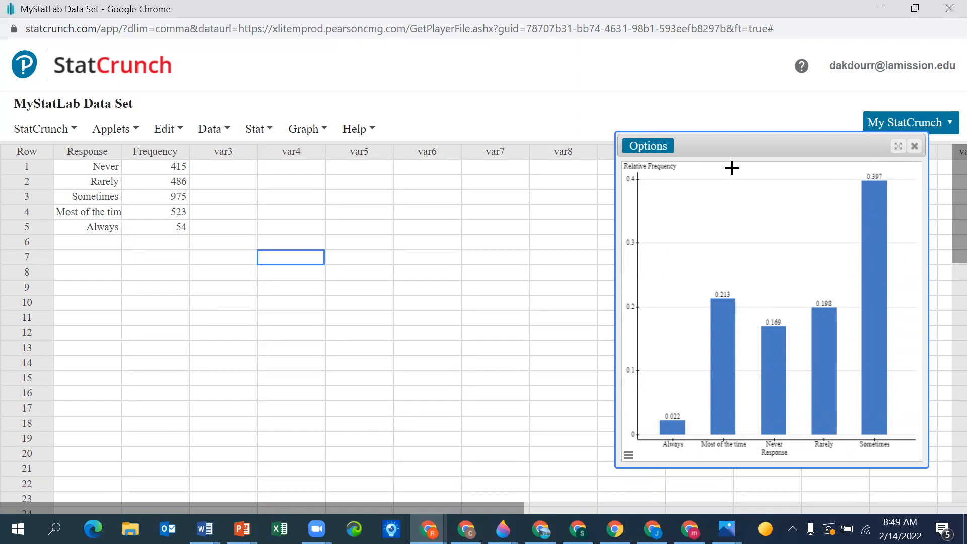
drag(730, 138, 411, 23)
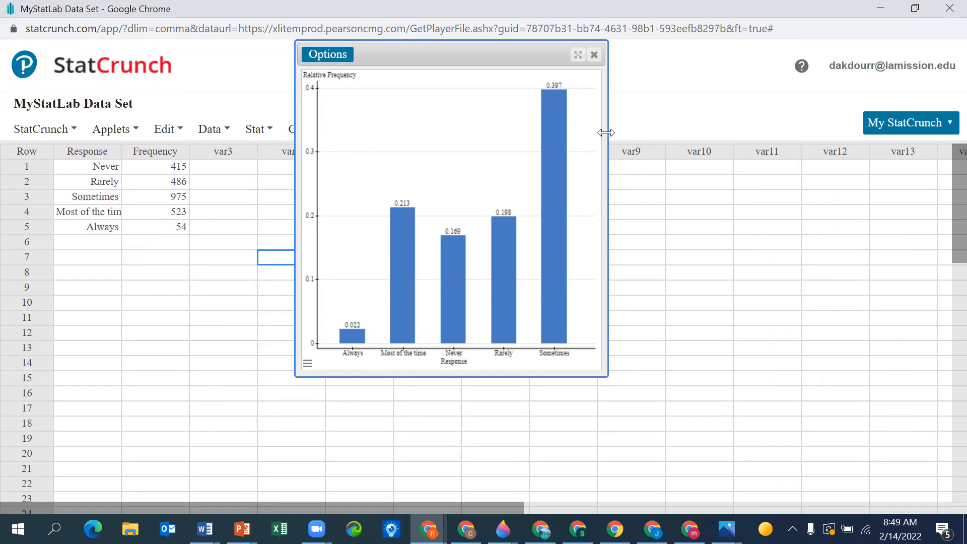
click(912, 11)
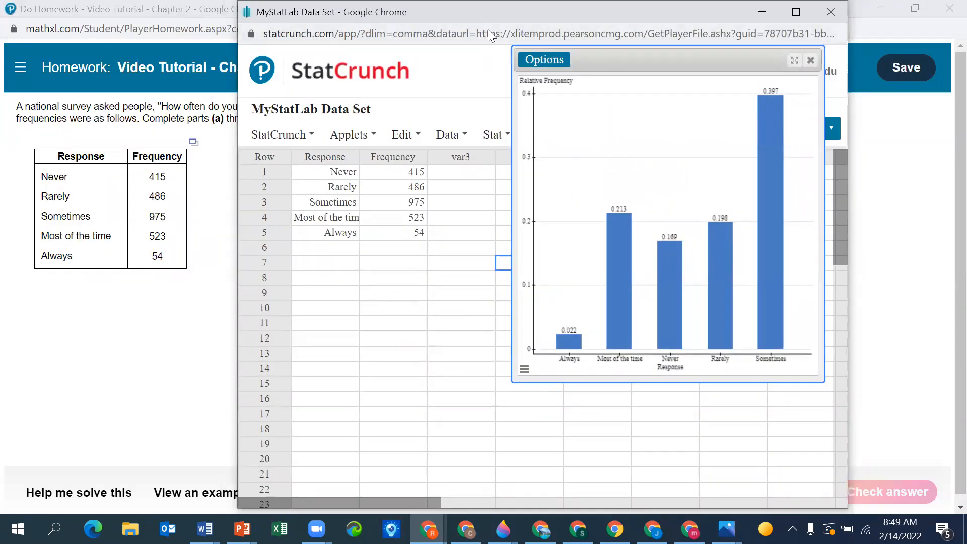
drag(504, 17, 196, 61)
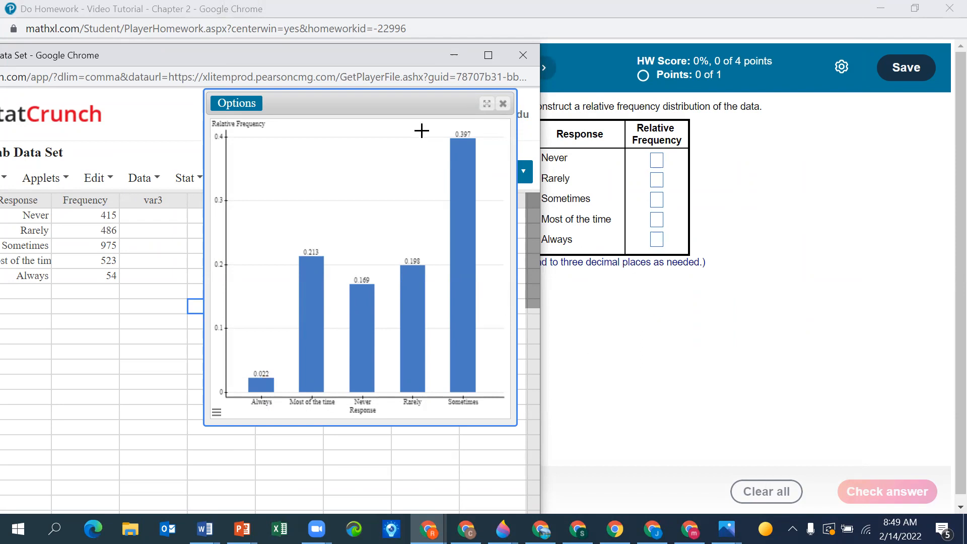
Maximize the StatCrunch window, reorder the bar plot's categories by Worksheet, recompute it, and move the plot beside the Frequency column.
double_click(376, 52)
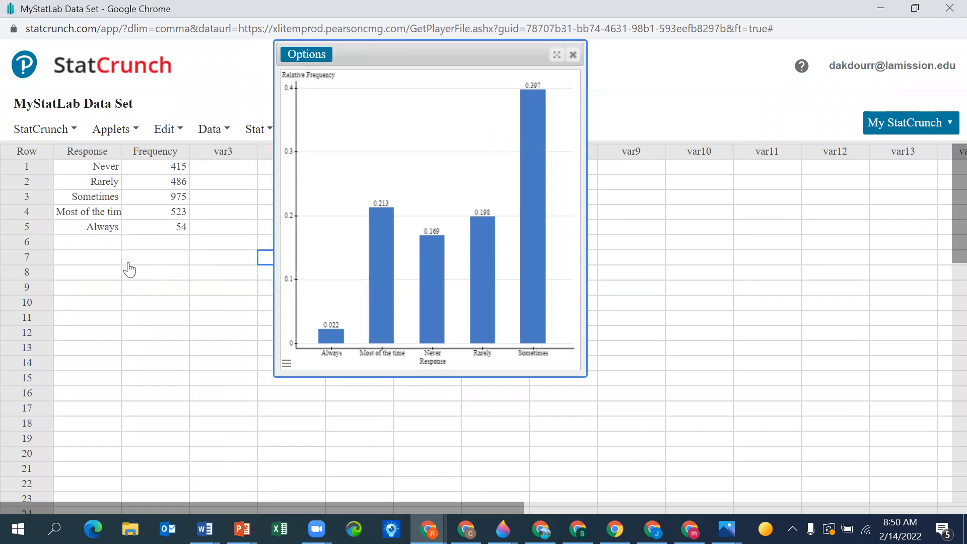
click(305, 55)
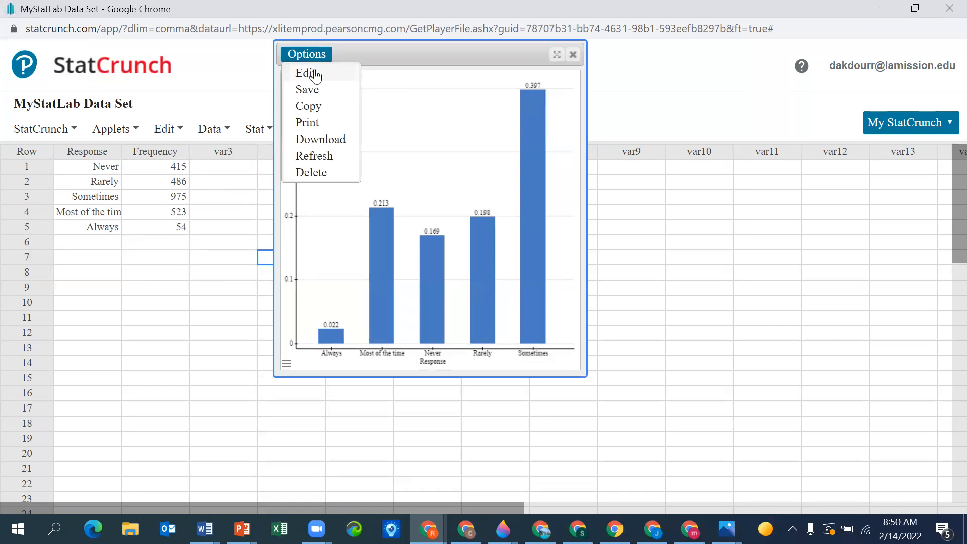
click(316, 76)
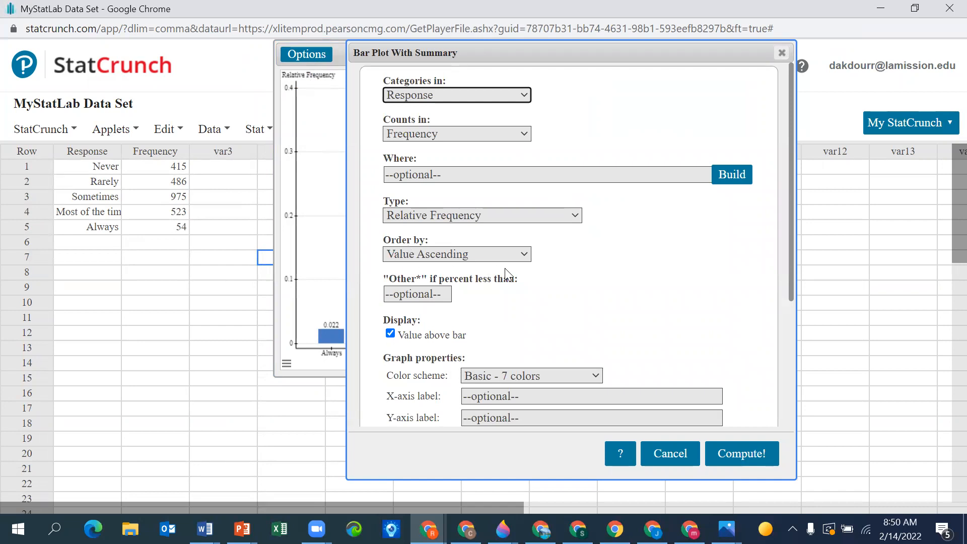
click(502, 255)
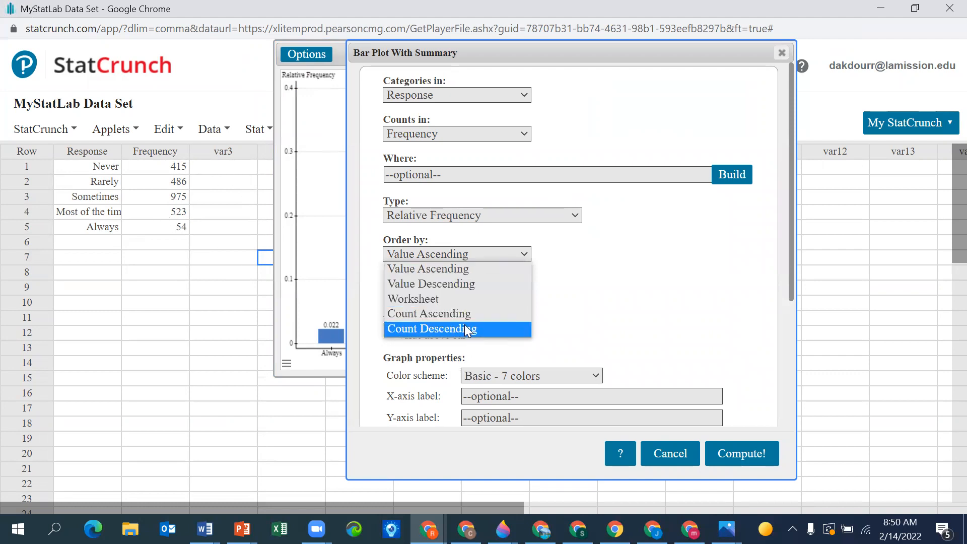
click(435, 298)
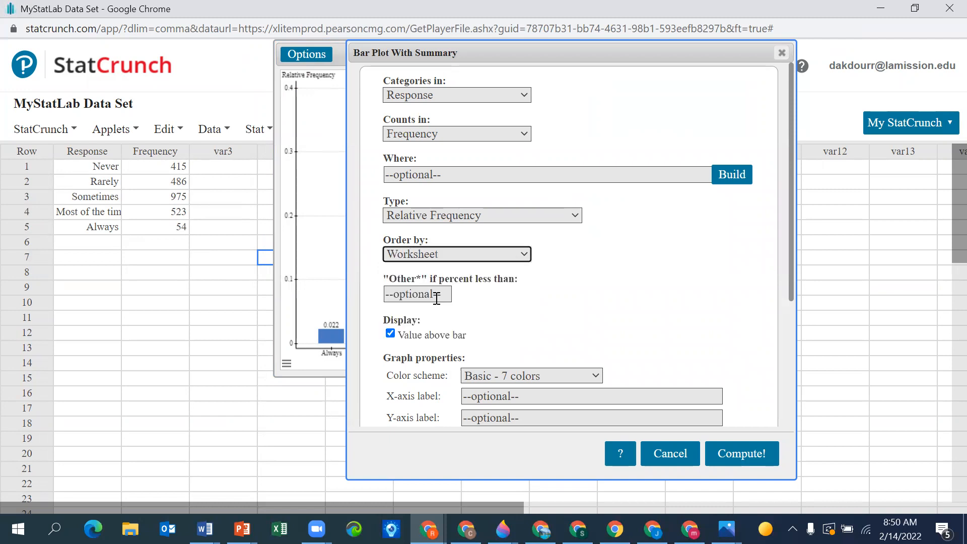
click(728, 456)
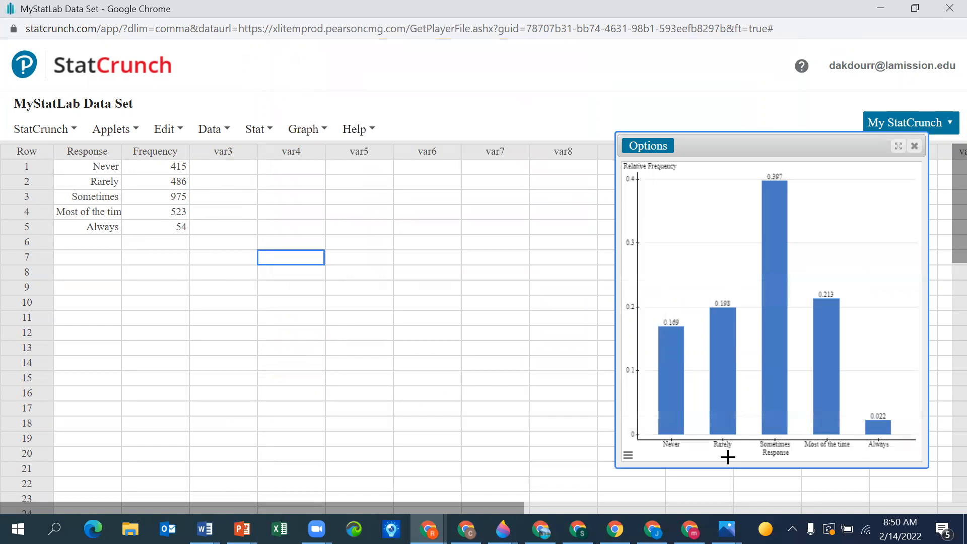
drag(765, 145, 422, 94)
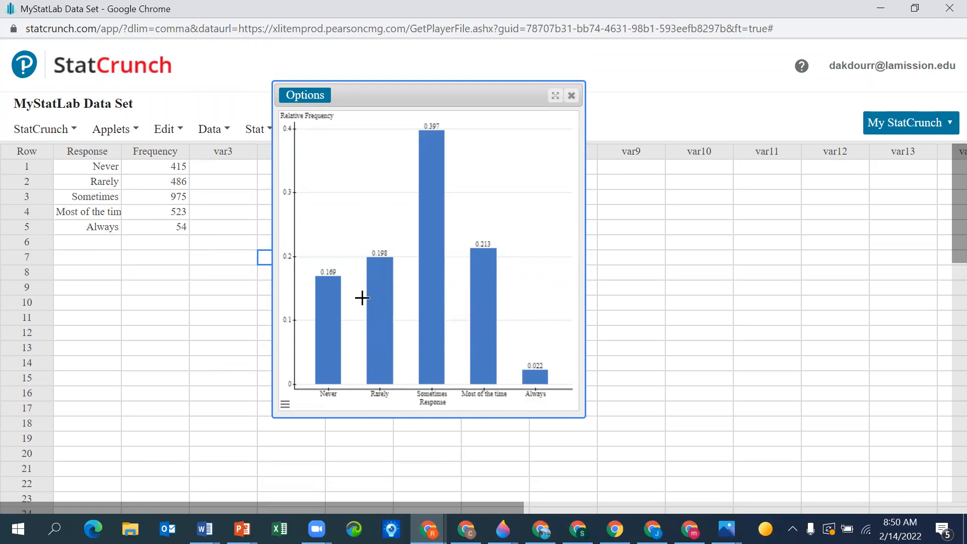
Read the relative frequencies on the bar plot and place the restored StatCrunch window clear of the homework's relative frequency table.
scroll(362, 297, up, 4)
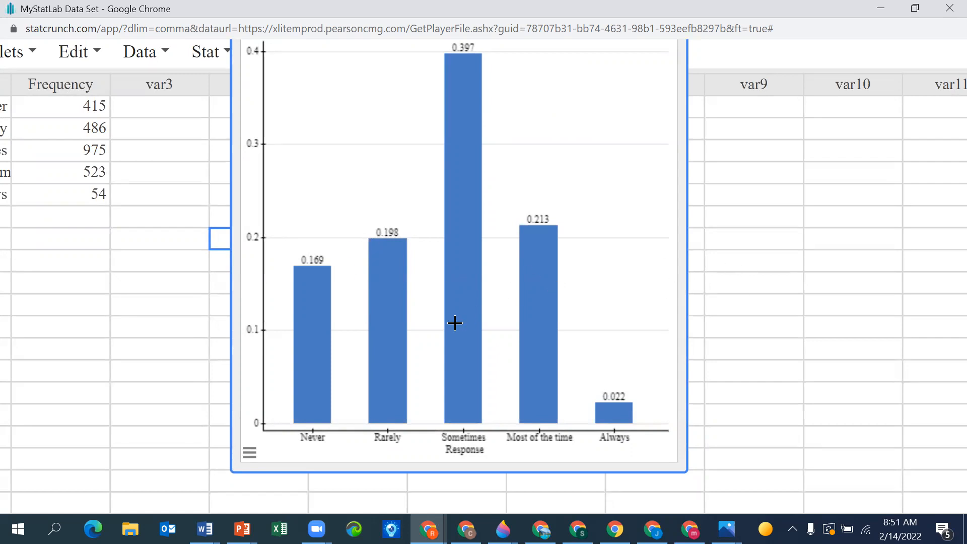
mouse_move(308, 285)
mouse_move(384, 258)
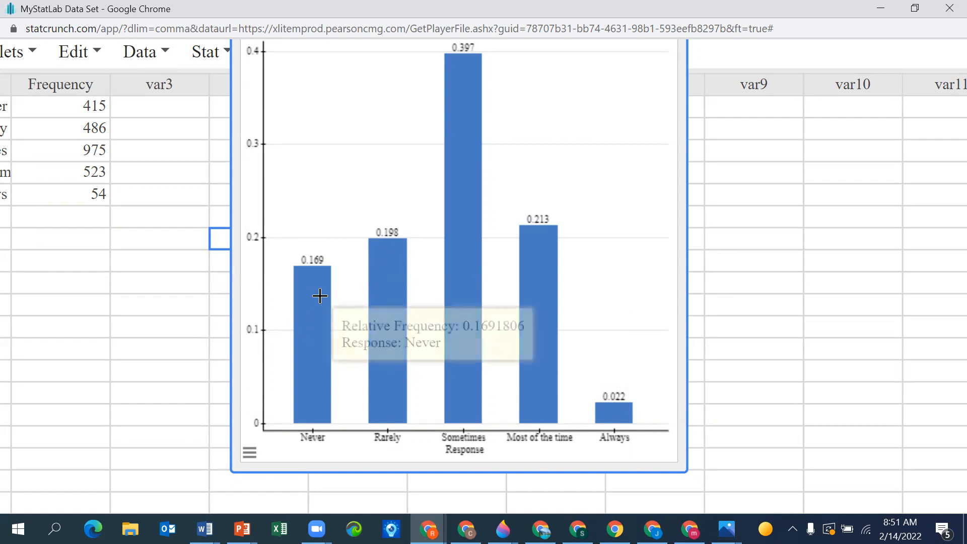
scroll(657, 212, down, 1)
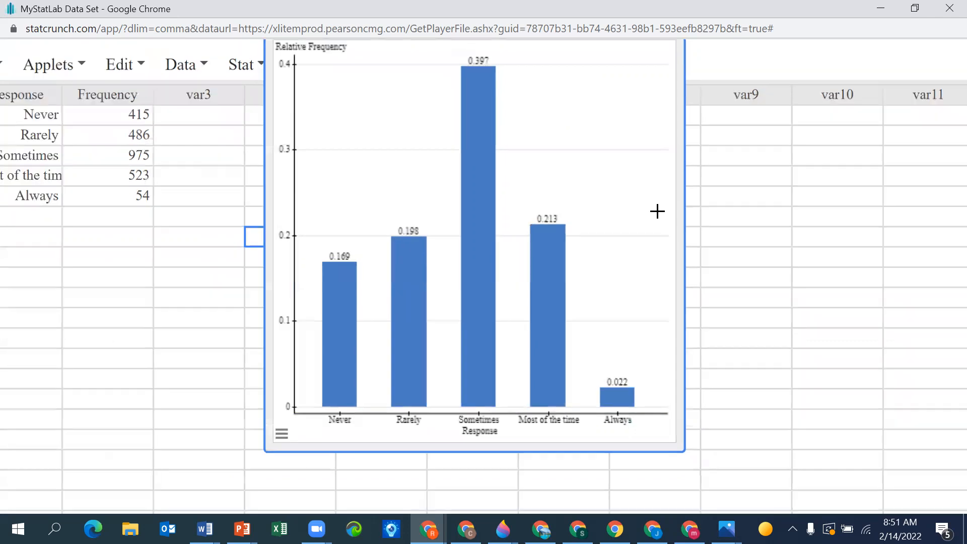
scroll(657, 212, down, 3)
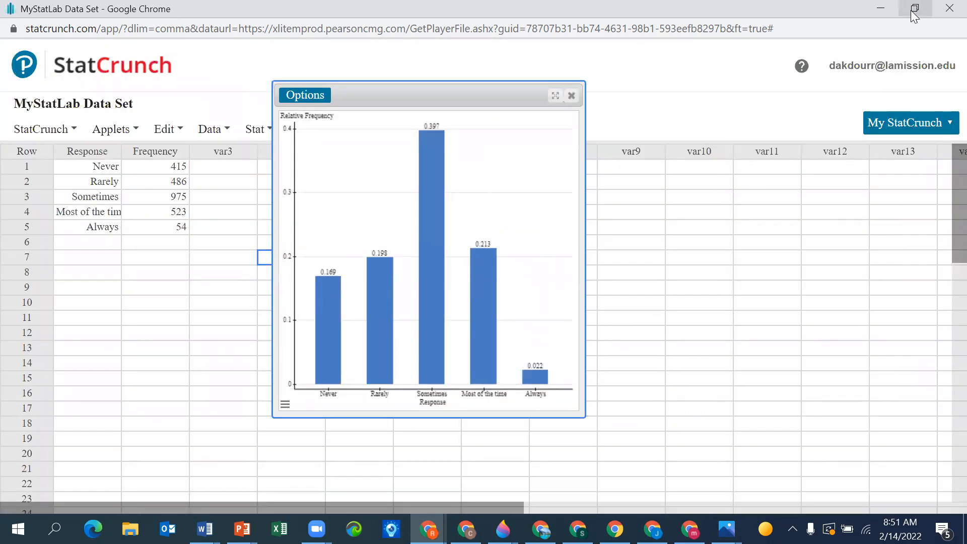
click(914, 10)
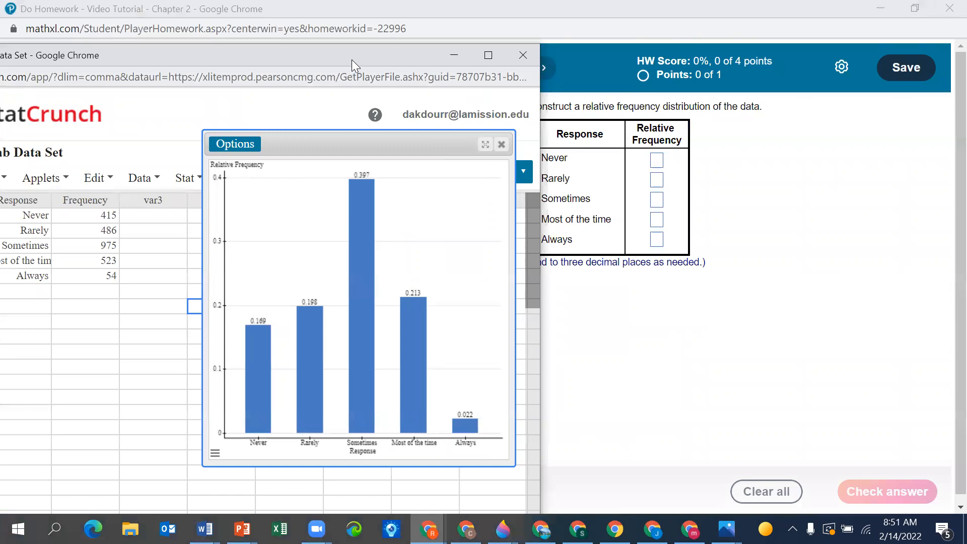
drag(335, 58, 251, 44)
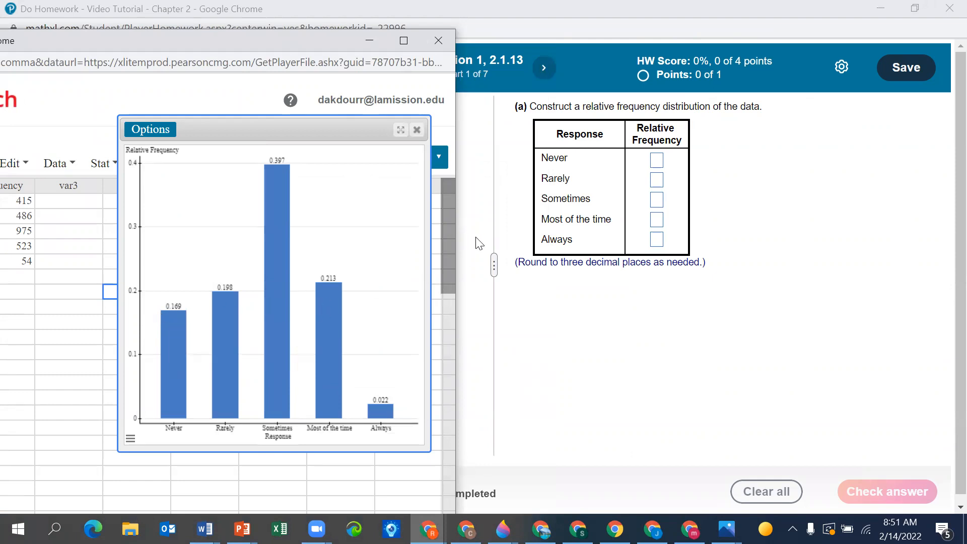
Answer part (a) with Never 0.169, Rarely 0.198, Sometimes 0.397, Most of the time 0.213 and Always 0.022, and check the answer.
click(655, 166)
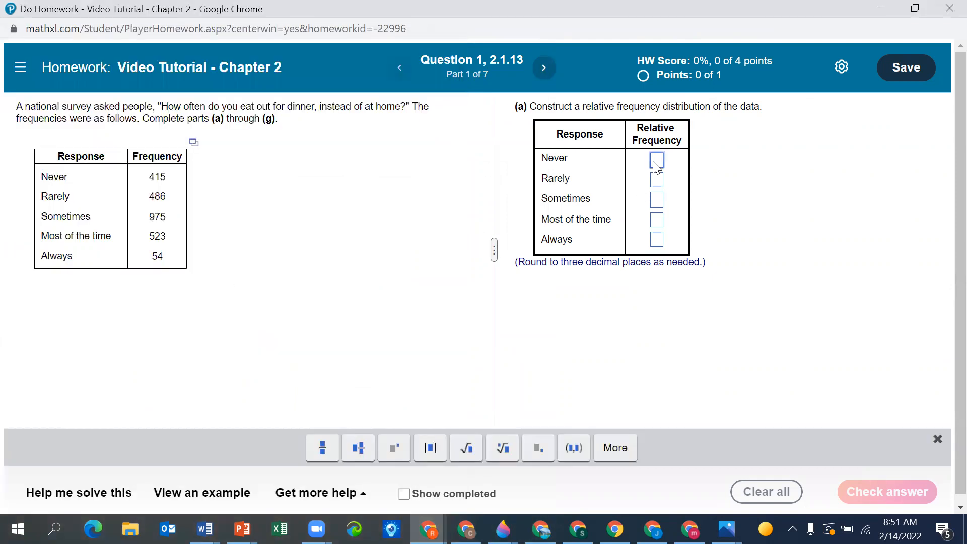
text(0.1)
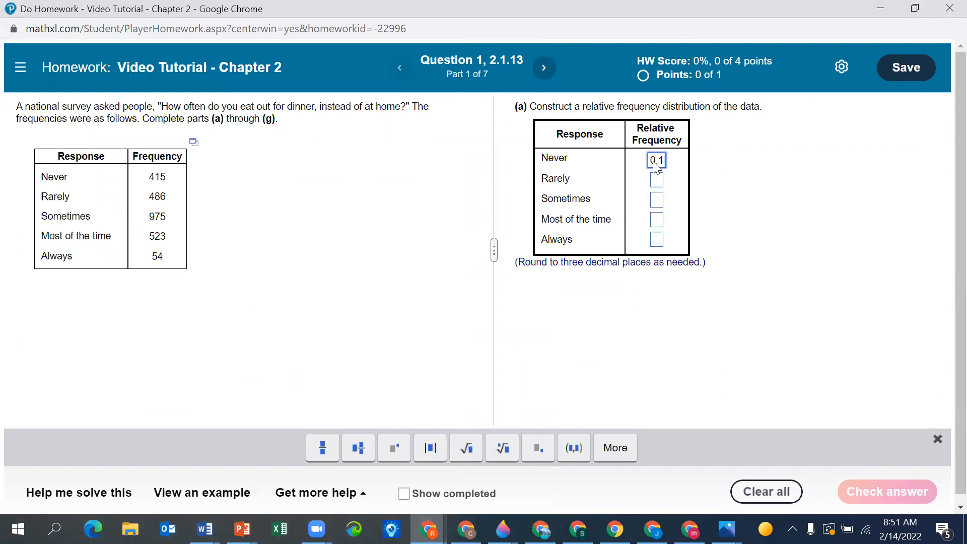
text(69)
click(654, 181)
text(0.198)
click(658, 197)
text(0.397)
click(657, 220)
text(0.213)
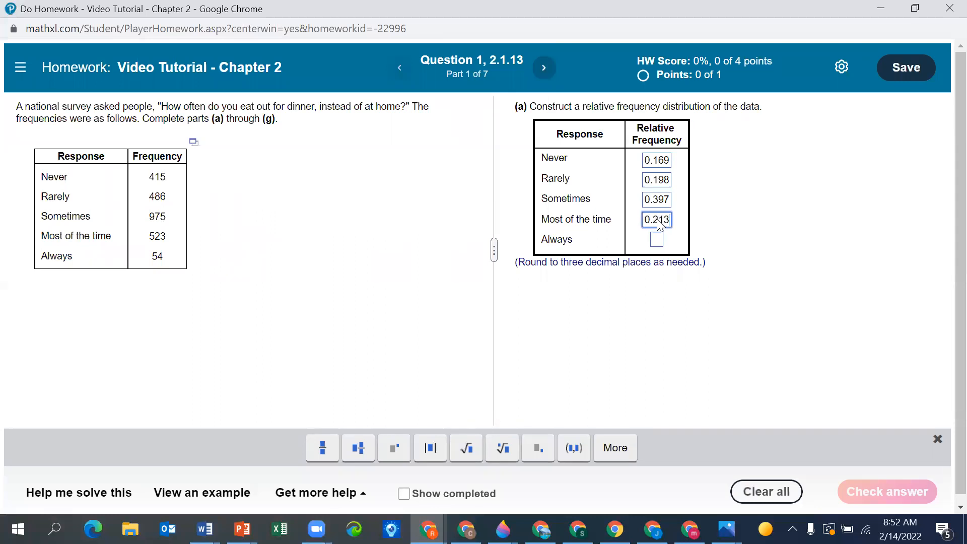
click(659, 242)
text(0.022)
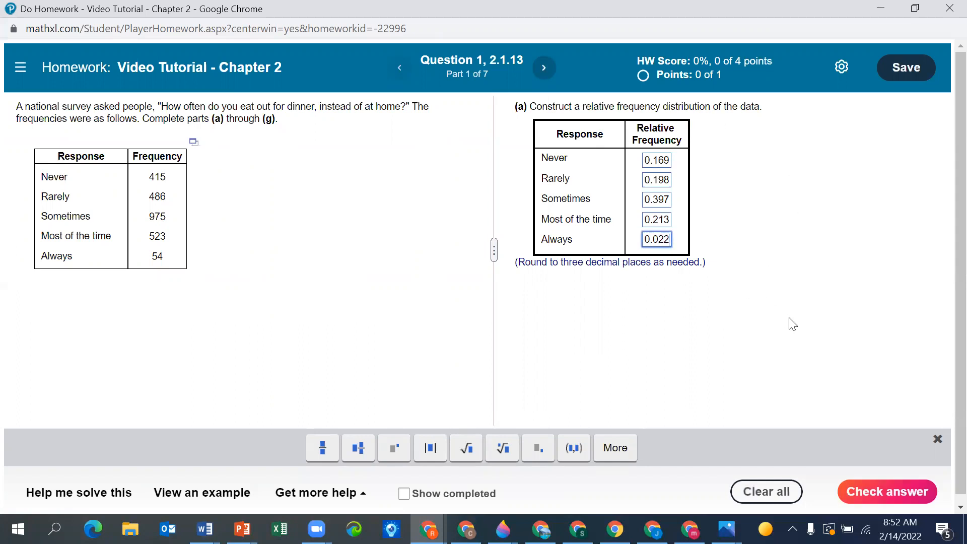
click(894, 492)
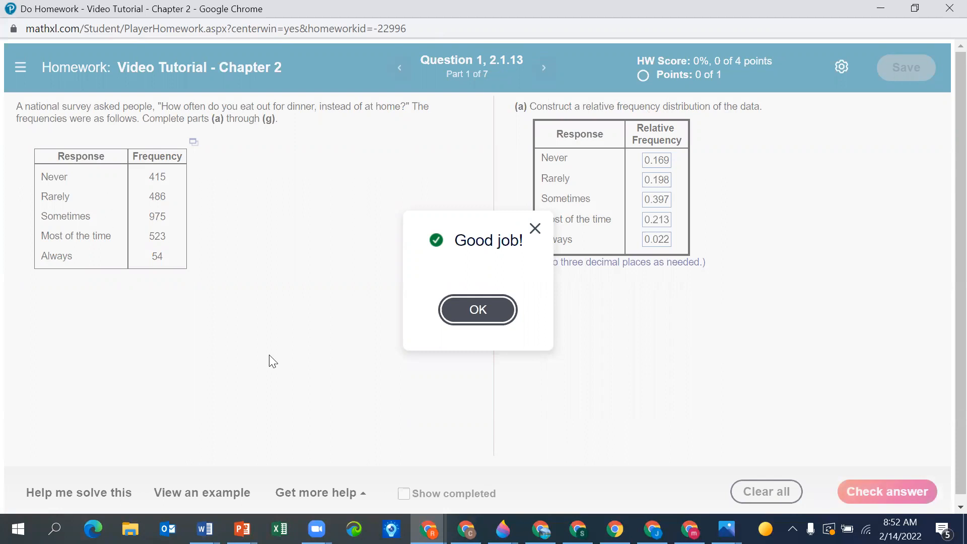
click(475, 312)
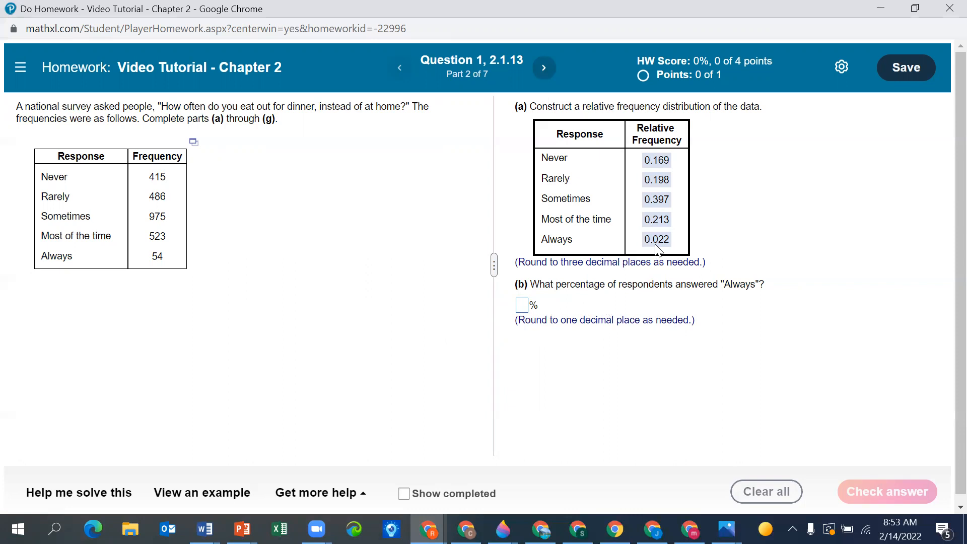
Answer part (b), the percentage of respondents who answered "Always", with 2.2% and check the answer.
click(522, 306)
text(2.2)
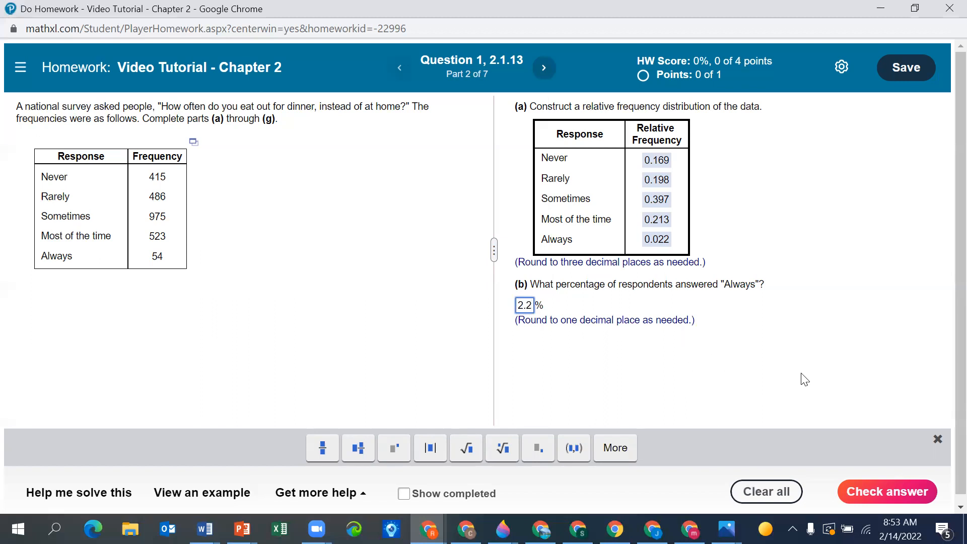
click(870, 494)
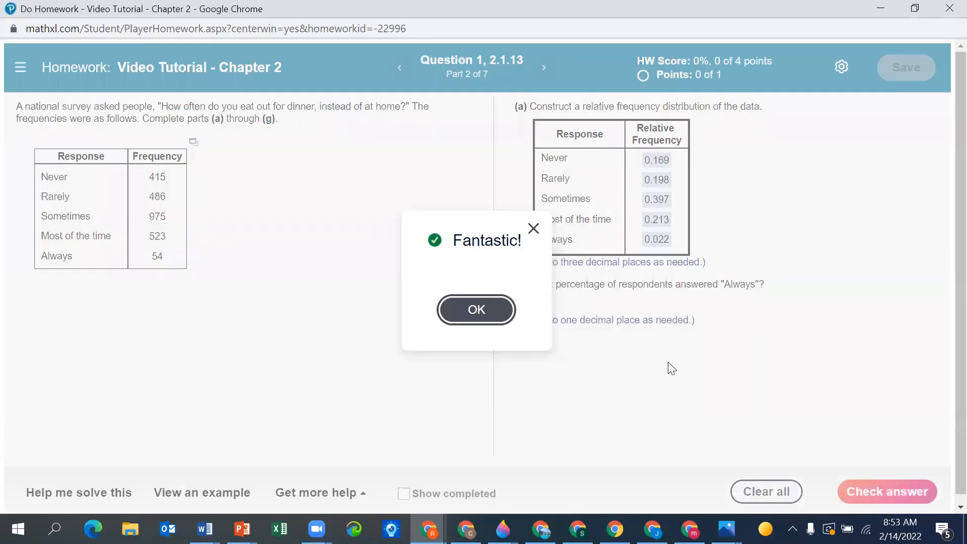
click(479, 314)
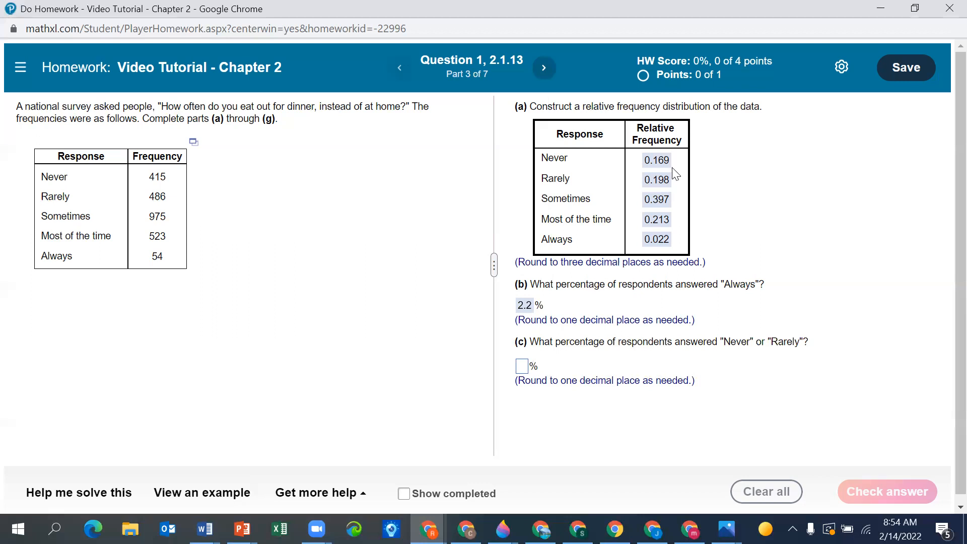
Answer part (c), the percentage of respondents who answered "Never" or "Rarely", with 36.7% and check the answer.
click(523, 367)
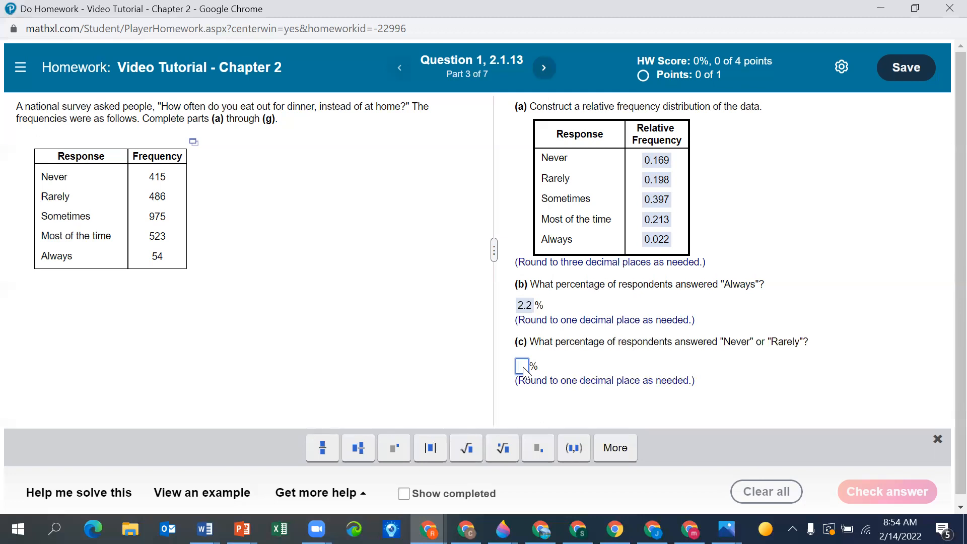
text(36.7)
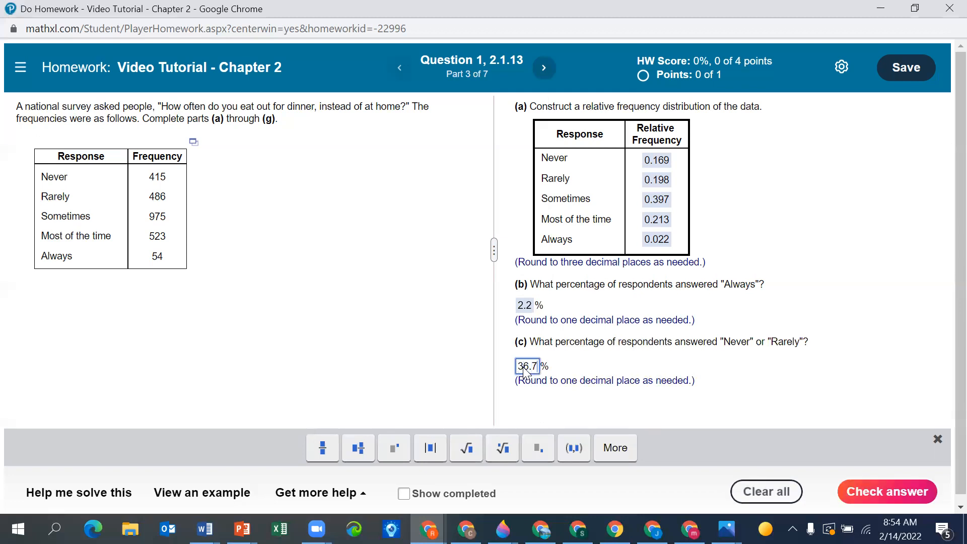
click(871, 500)
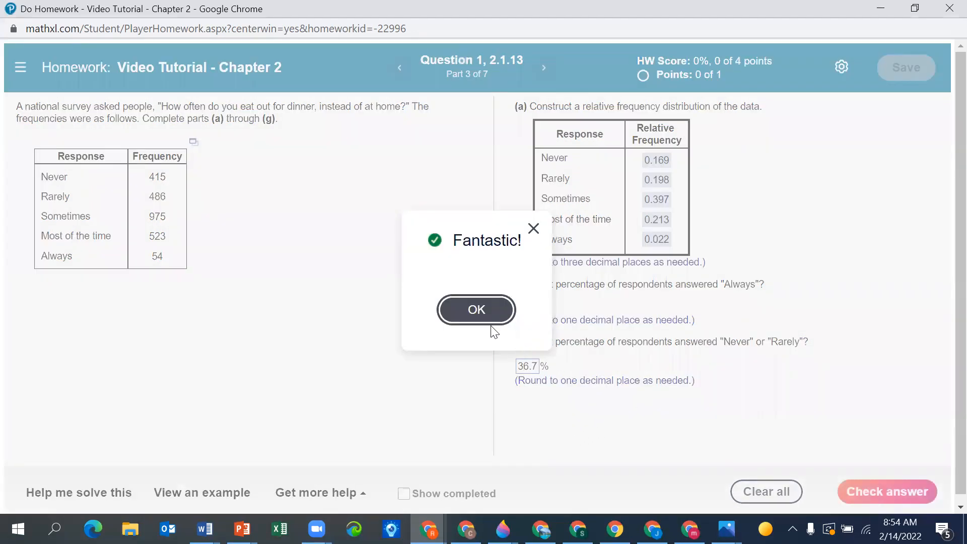
click(482, 313)
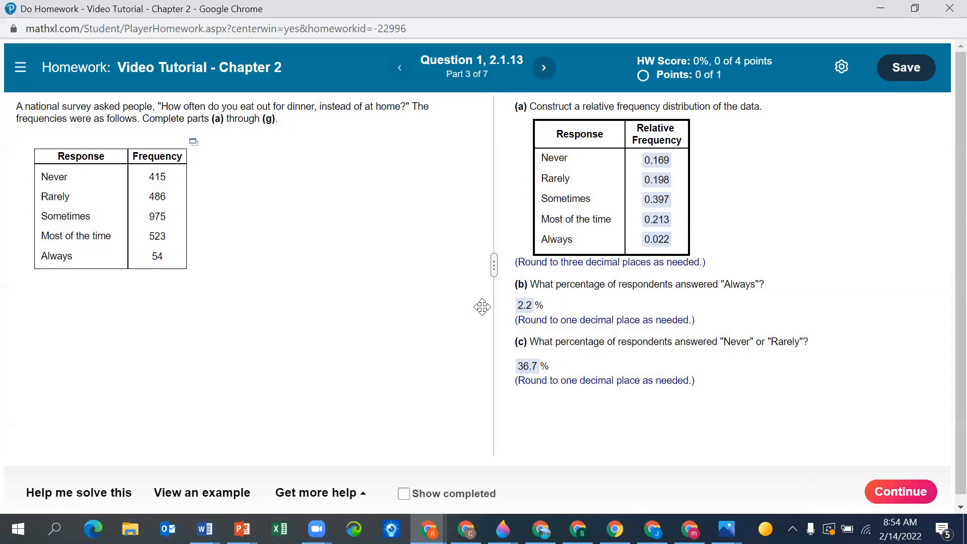